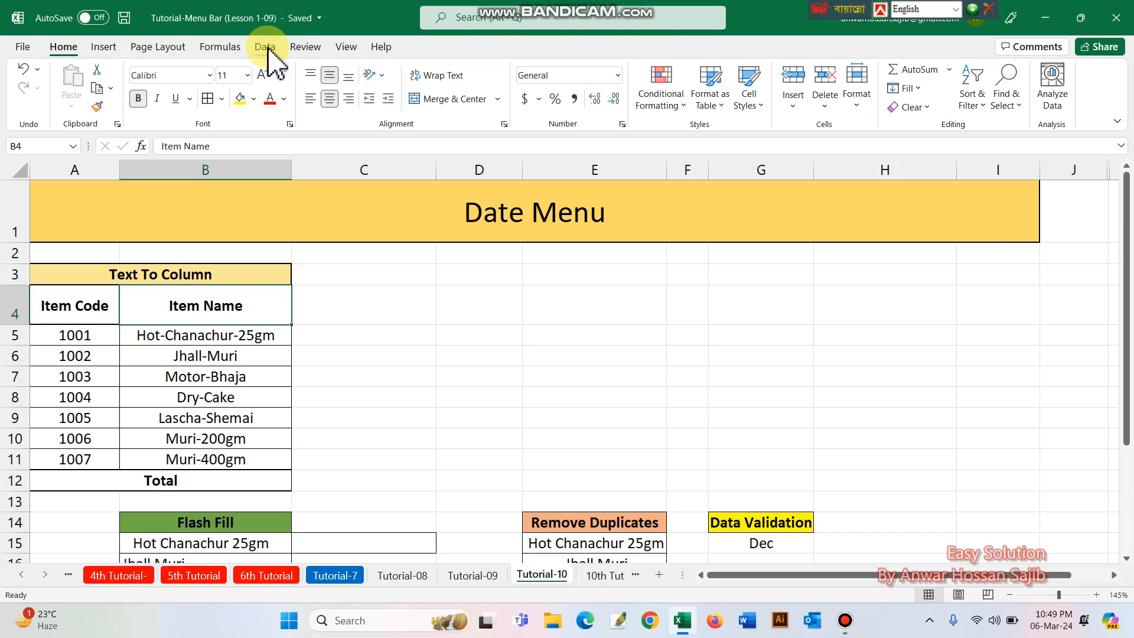
# - Set up Text to Columns for the item names in B5:B11 as delimited data, using a hyphen as the Other delimiter
pyautogui.click(266, 47)
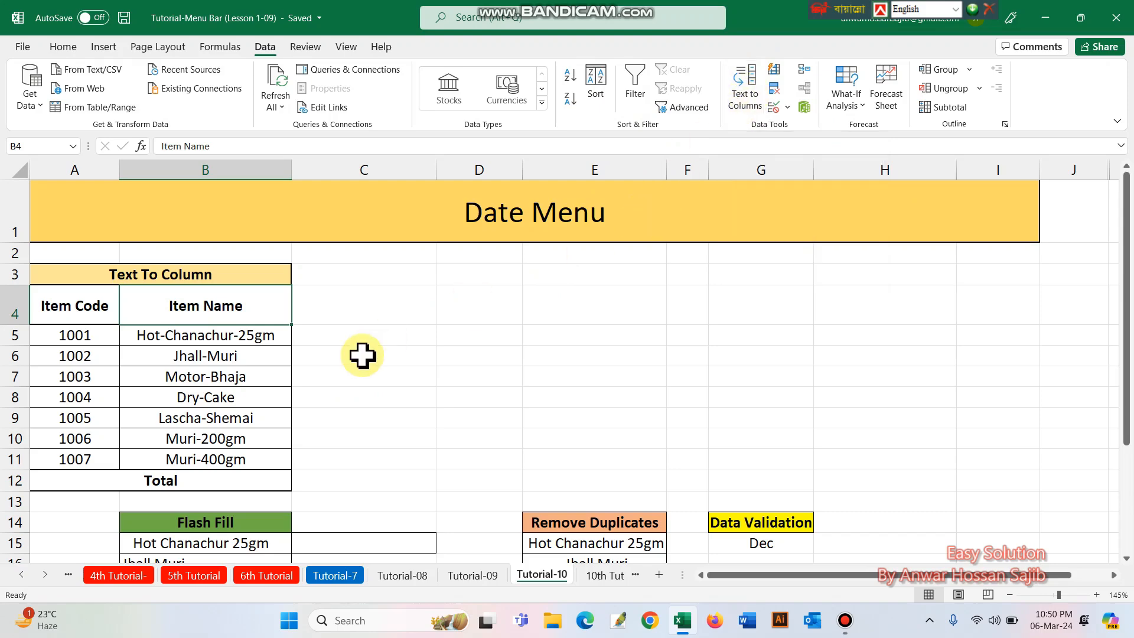
pyautogui.click(160, 336)
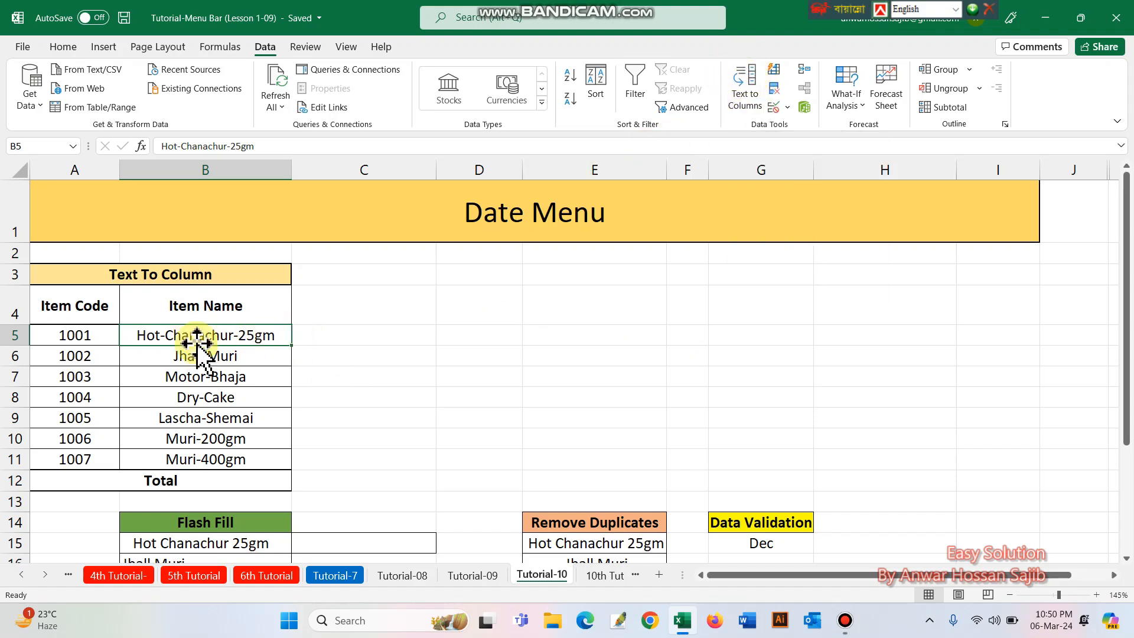
pyautogui.moveTo(196, 335); pyautogui.dragTo(227, 461)
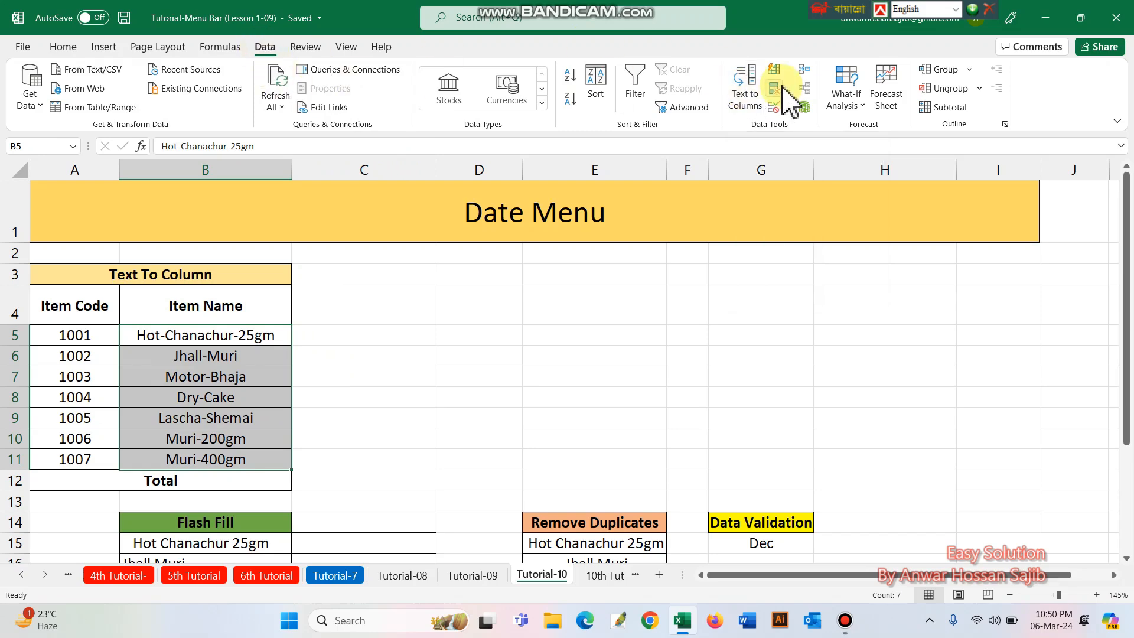
pyautogui.click(742, 92)
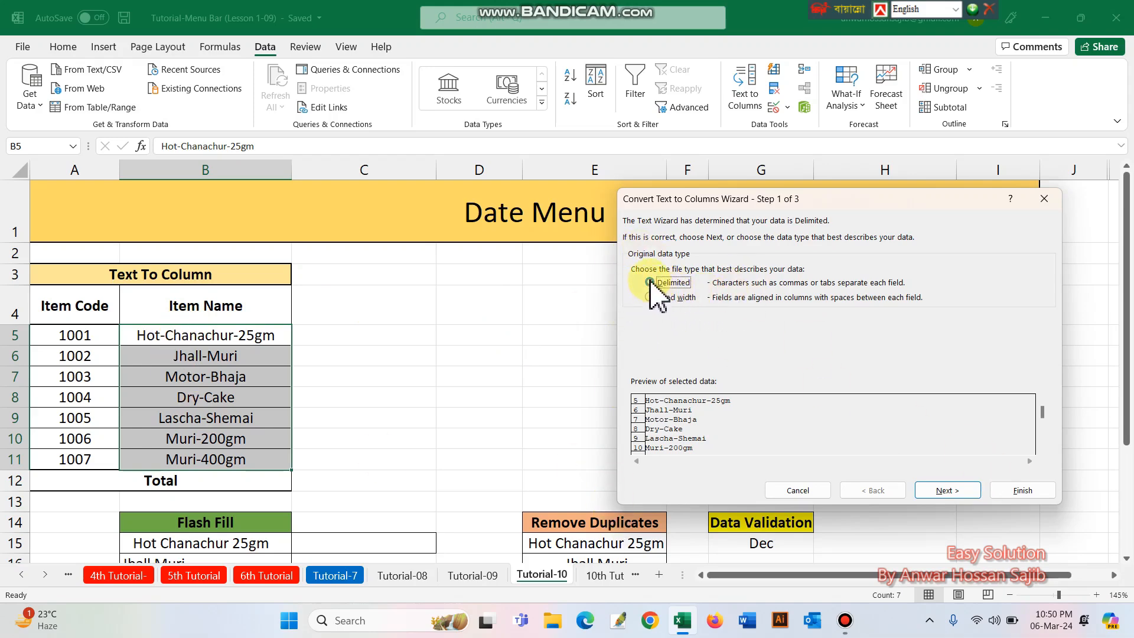
pyautogui.click(944, 491)
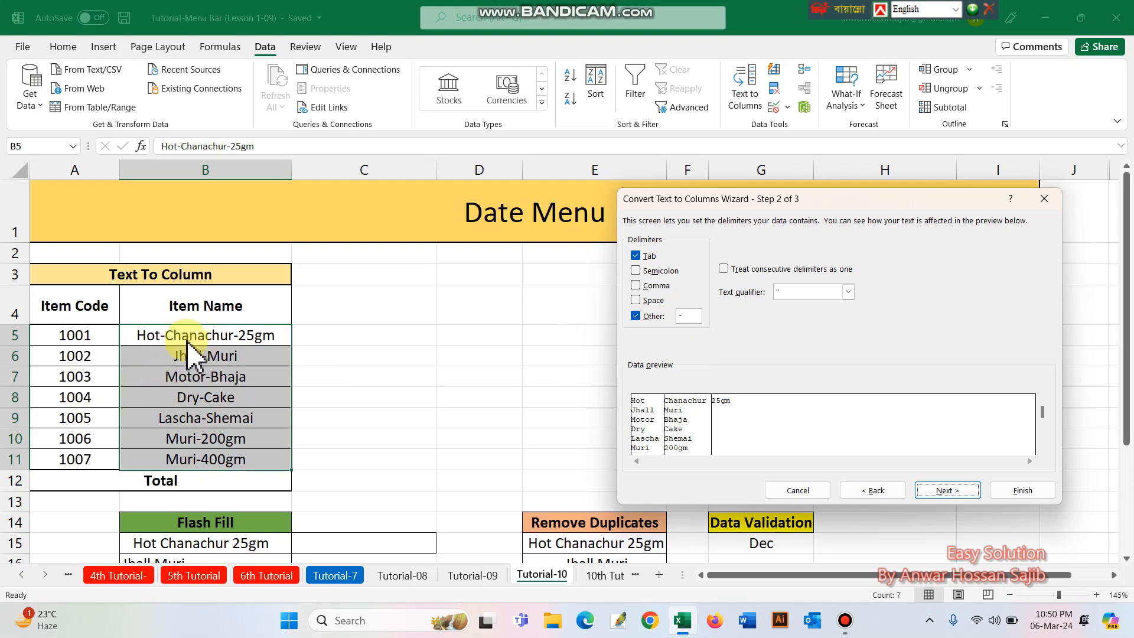
pyautogui.click(637, 317)
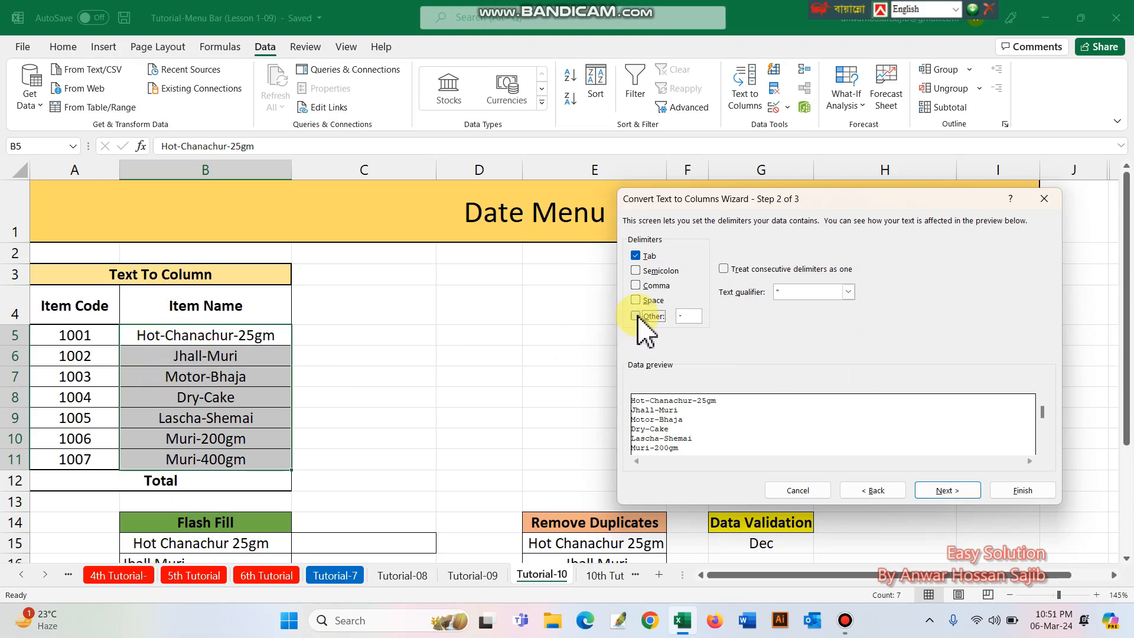
pyautogui.click(636, 317)
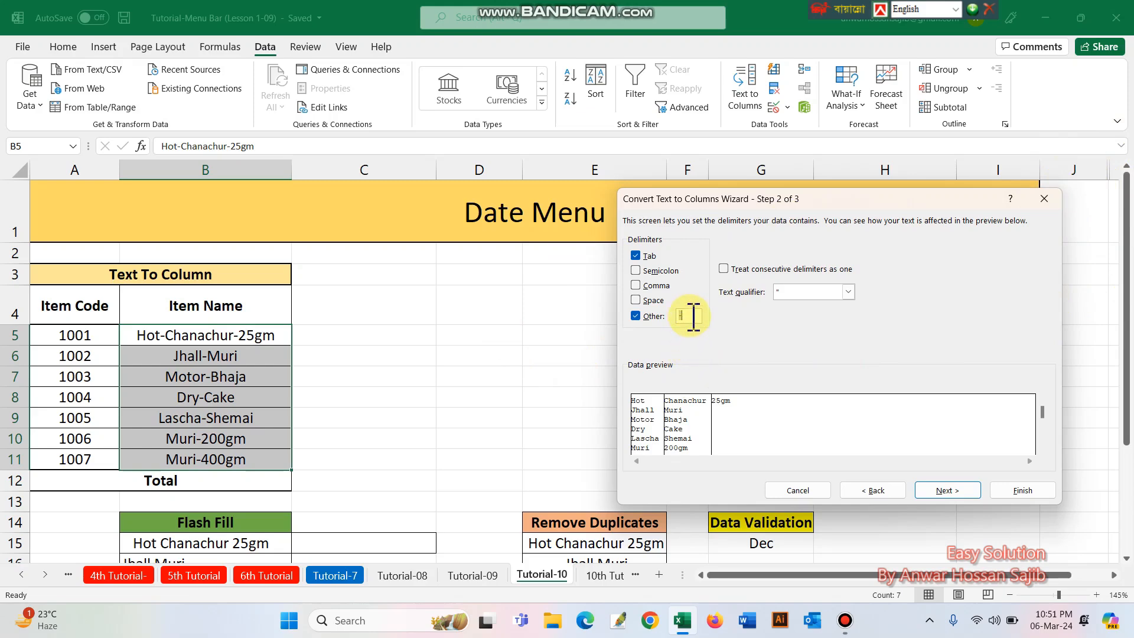
pyautogui.press('BackSpace')
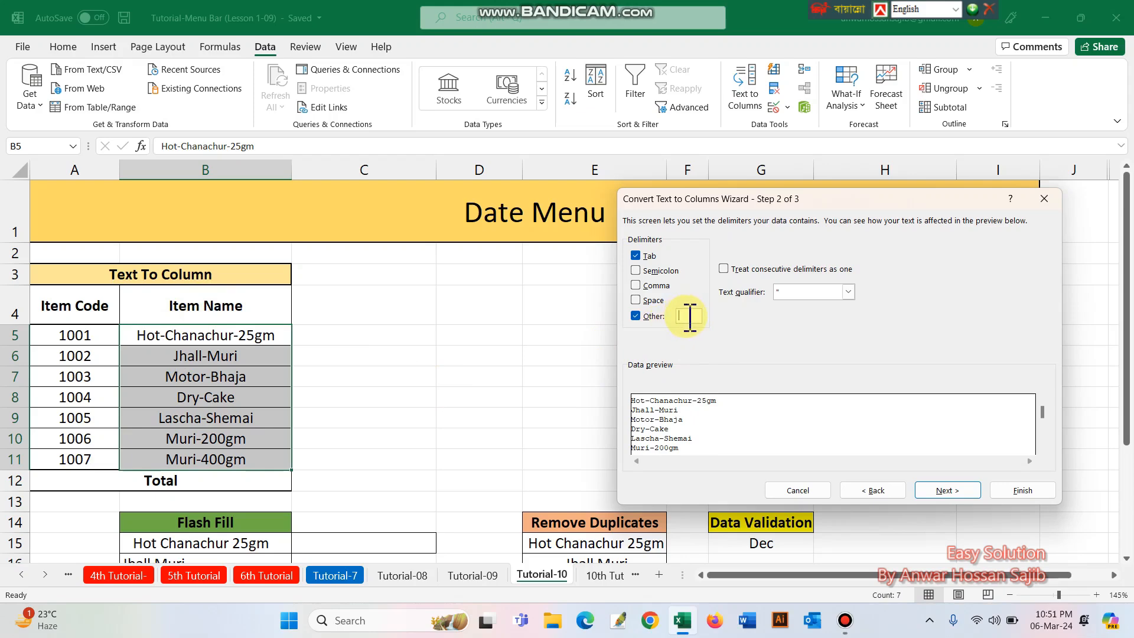
pyautogui.write('-')
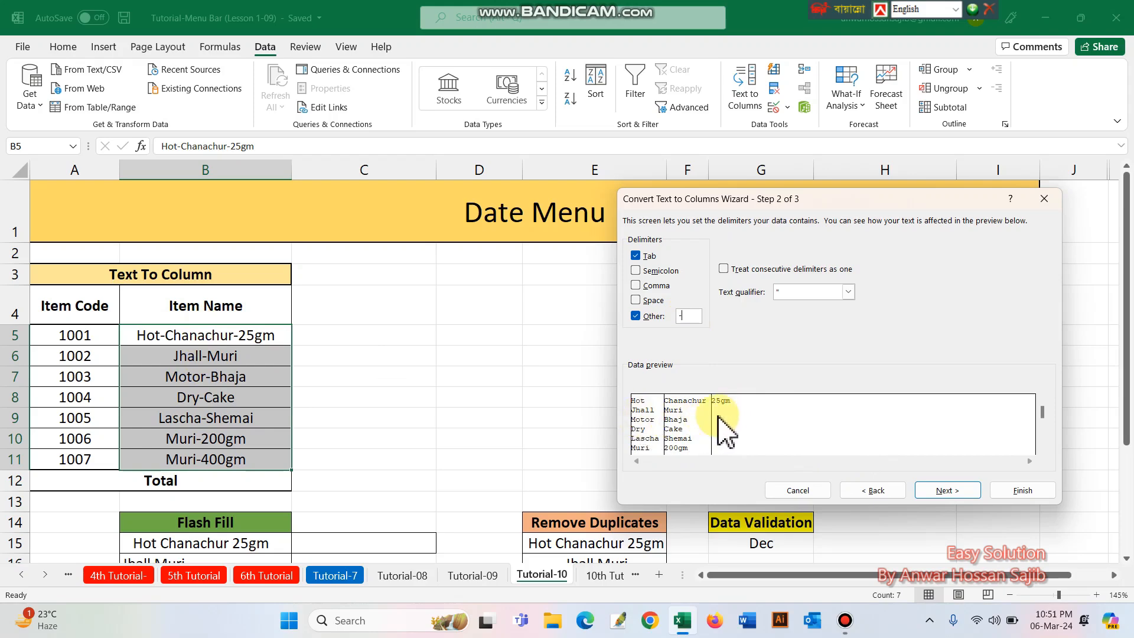
pyautogui.click(947, 490)
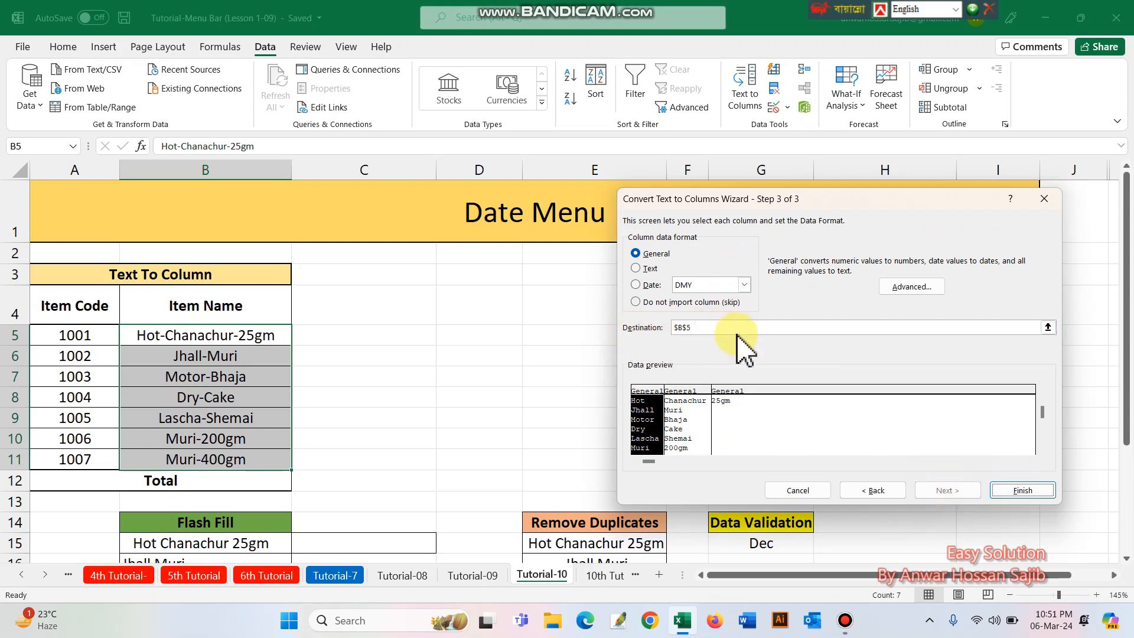
# - Set the destination of the split to cell C5, finish the conversion, and select the split results in C5:E11
pyautogui.click(706, 327)
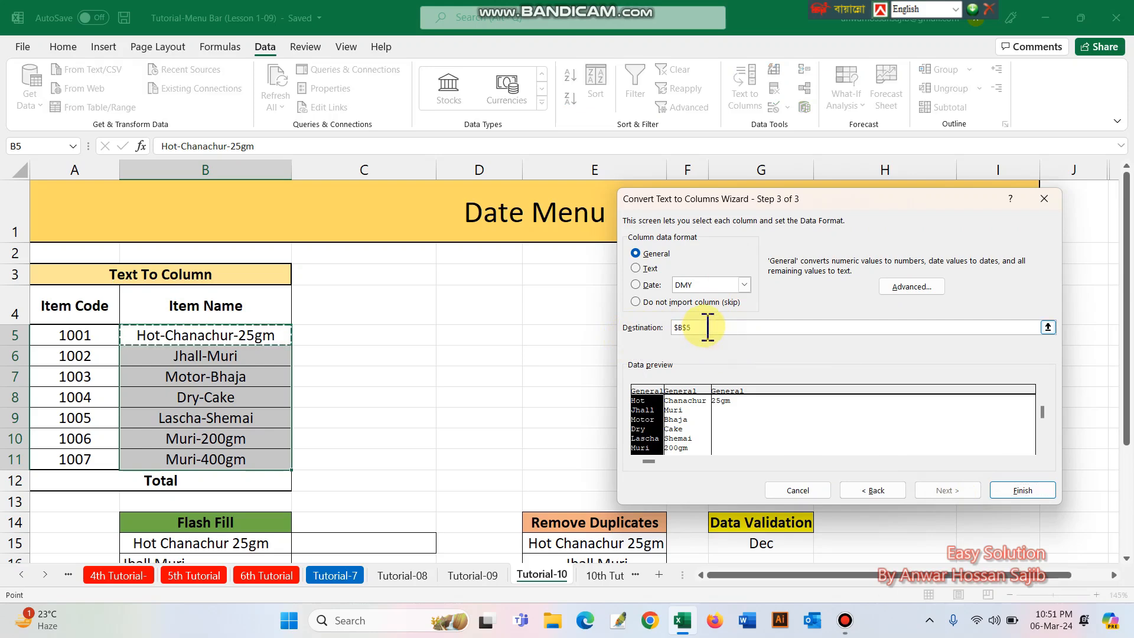
pyautogui.press('BackSpace')
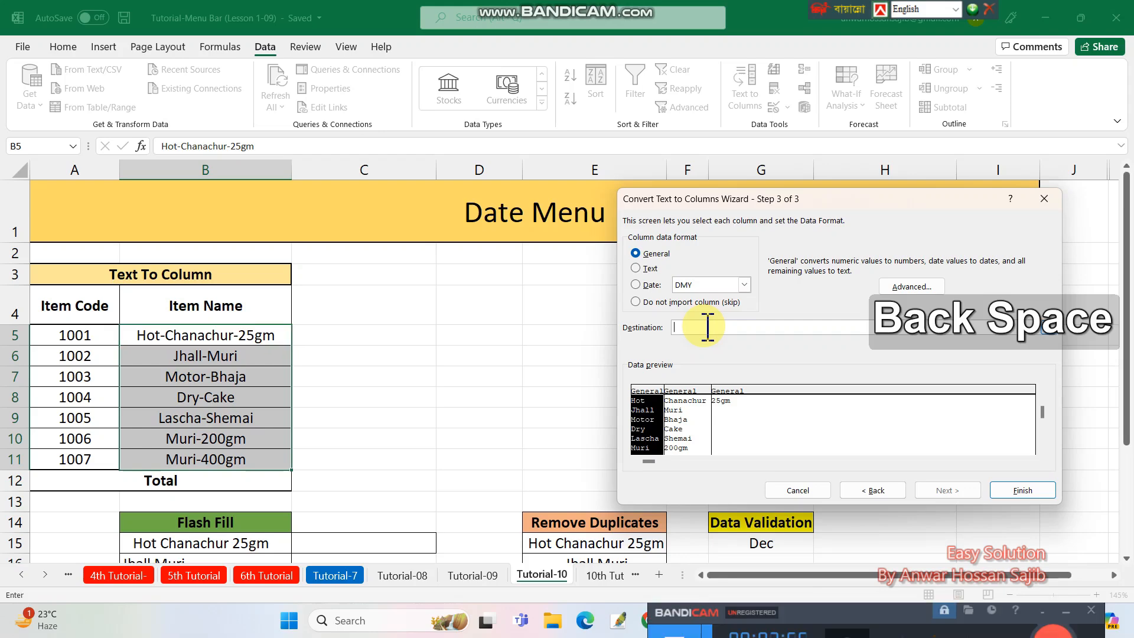
pyautogui.click(336, 337)
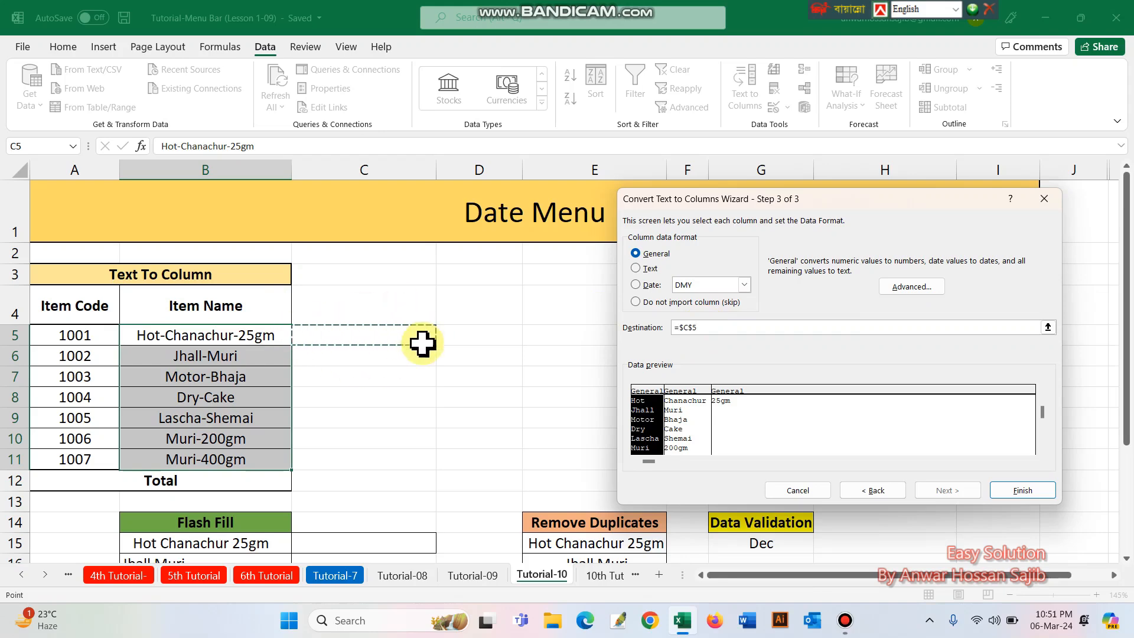
pyautogui.click(1023, 491)
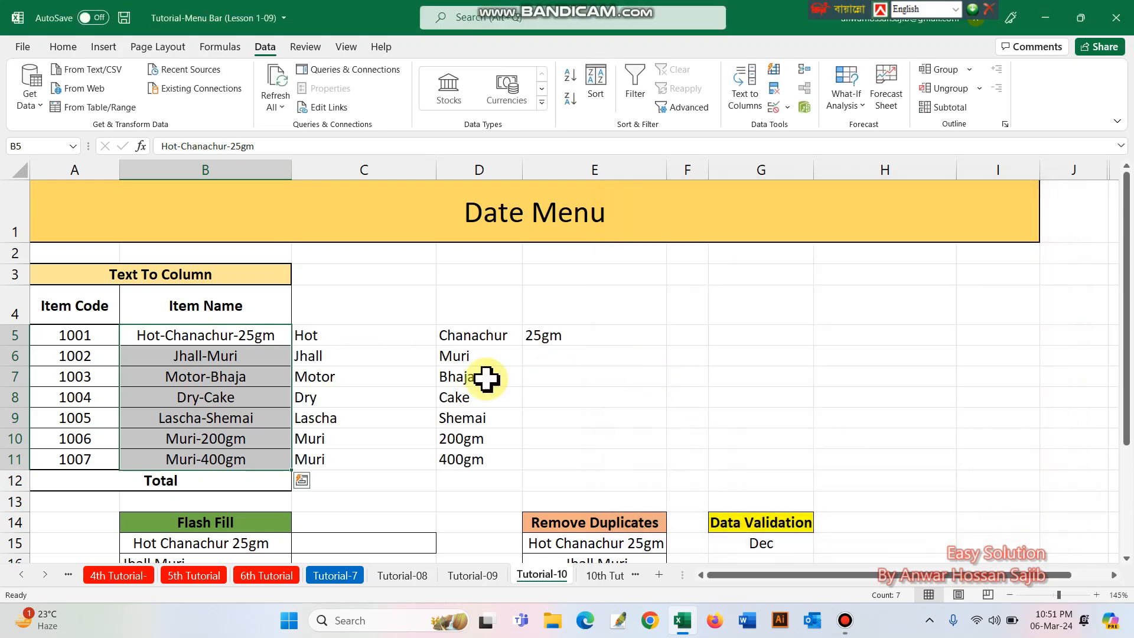
pyautogui.moveTo(177, 336); pyautogui.dragTo(162, 458)
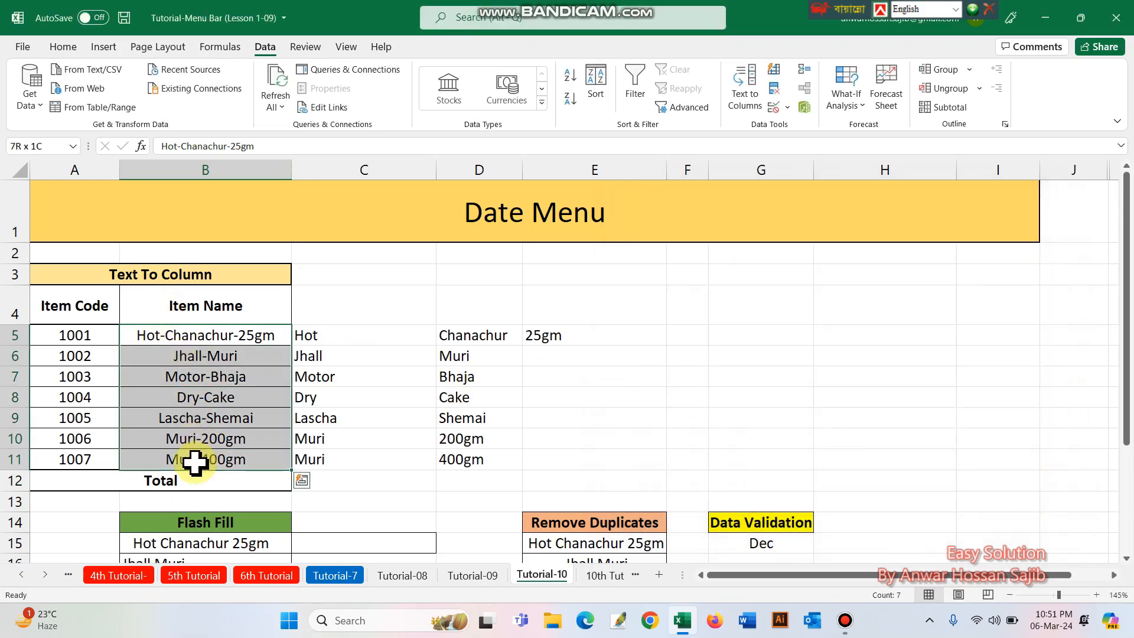
pyautogui.moveTo(309, 337); pyautogui.dragTo(648, 463)
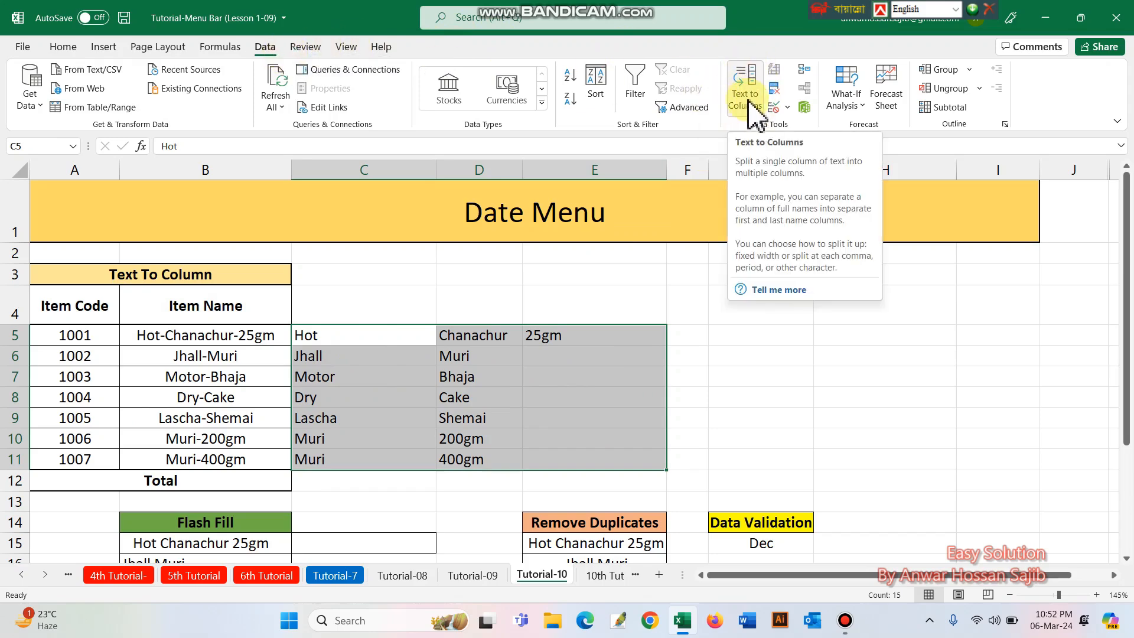
# - Remove the leading spaces from Hot Chanachur 25gm in cell B15 of the Flash Fill list
pyautogui.scroll(-3, 239, 407)
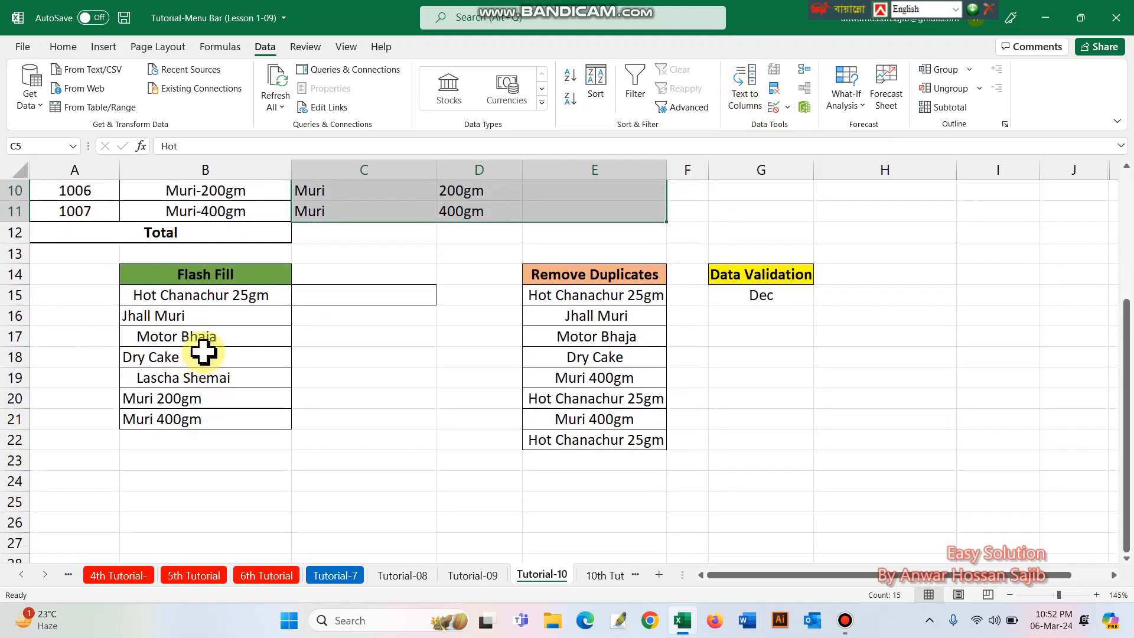
pyautogui.moveTo(203, 274); pyautogui.dragTo(255, 413)
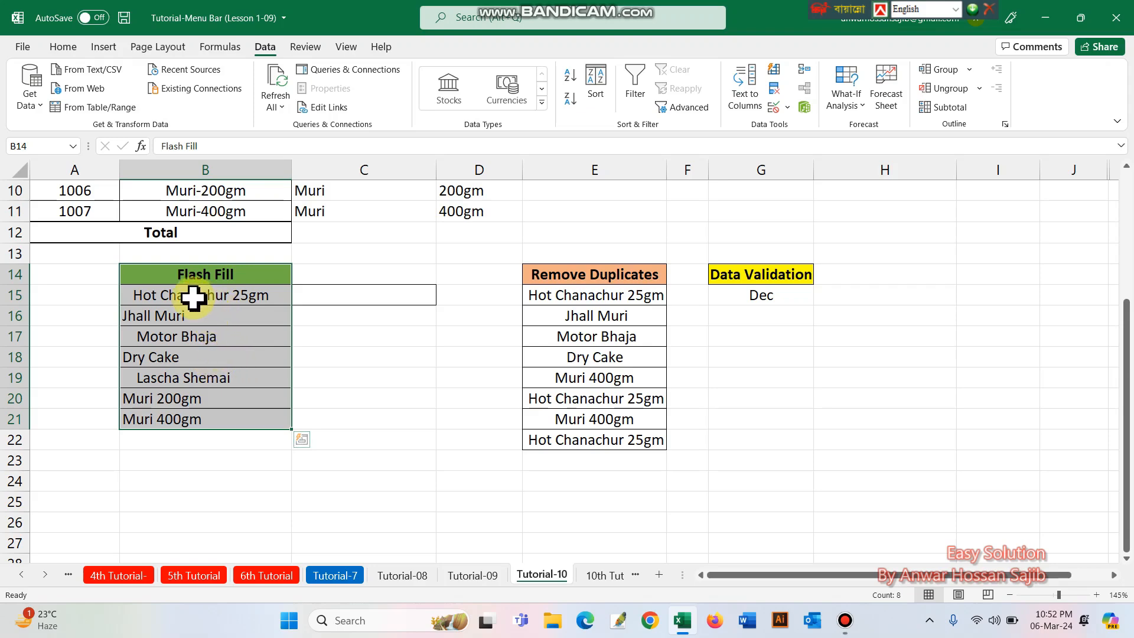
pyautogui.moveTo(193, 297); pyautogui.dragTo(189, 418)
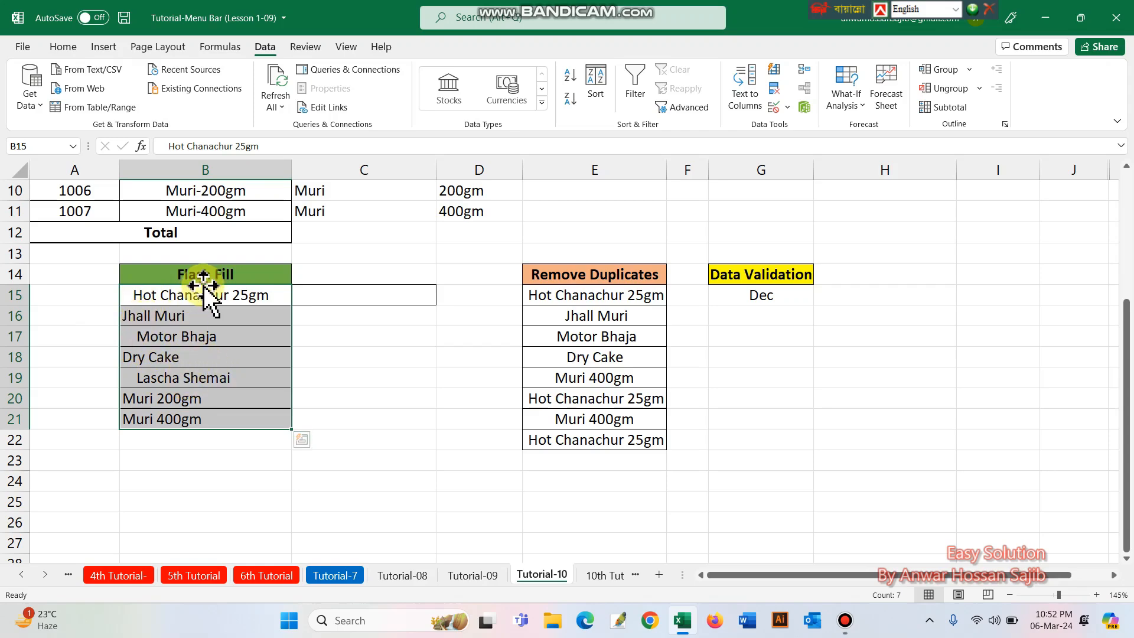
pyautogui.doubleClick(132, 295)
pyautogui.press('BackSpace')
pyautogui.press('BackSpace')
pyautogui.press('BackSpace')
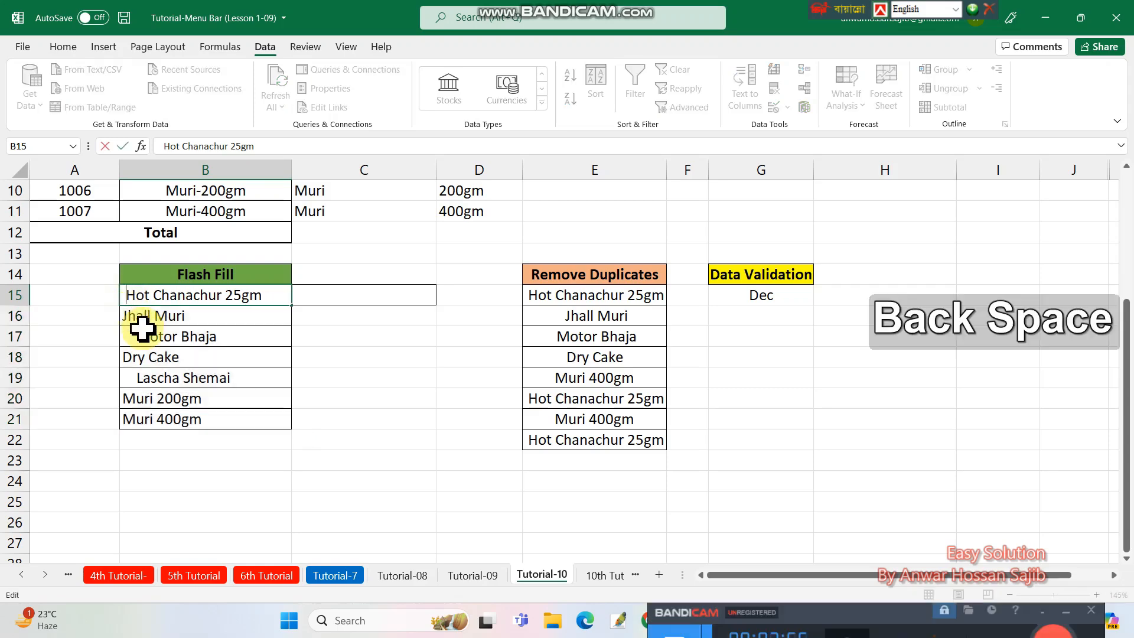
pyautogui.press('Return')
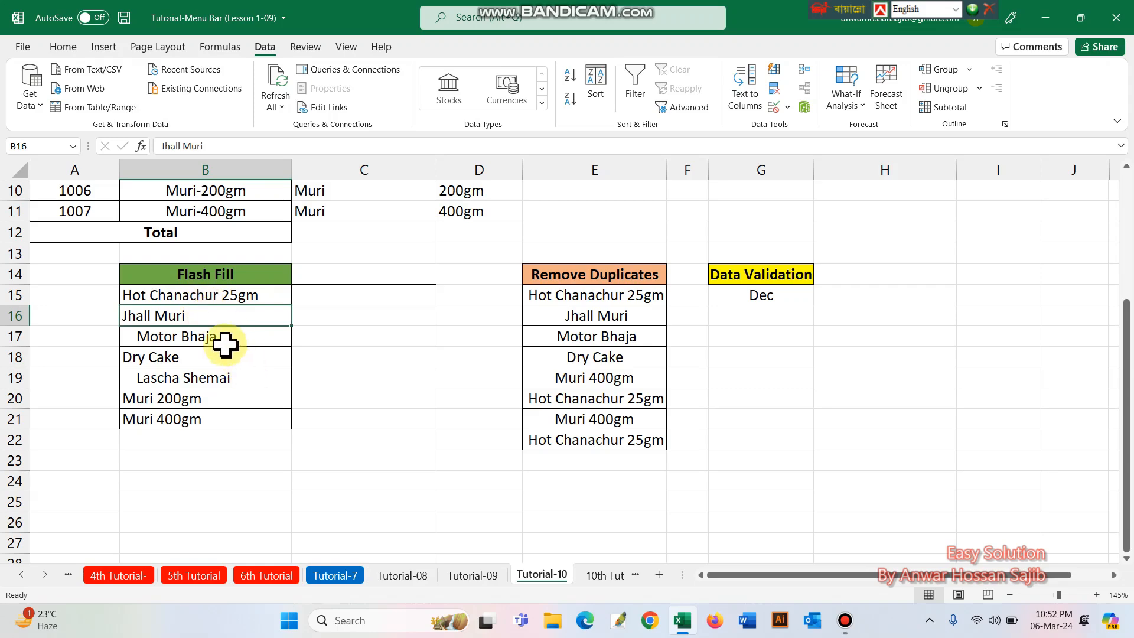
# - Undo the leading-space removal in B15 and the Text to Columns split
pyautogui.hotkey('ctrl', 'z')
pyautogui.hotkey('ctrl', 'z')
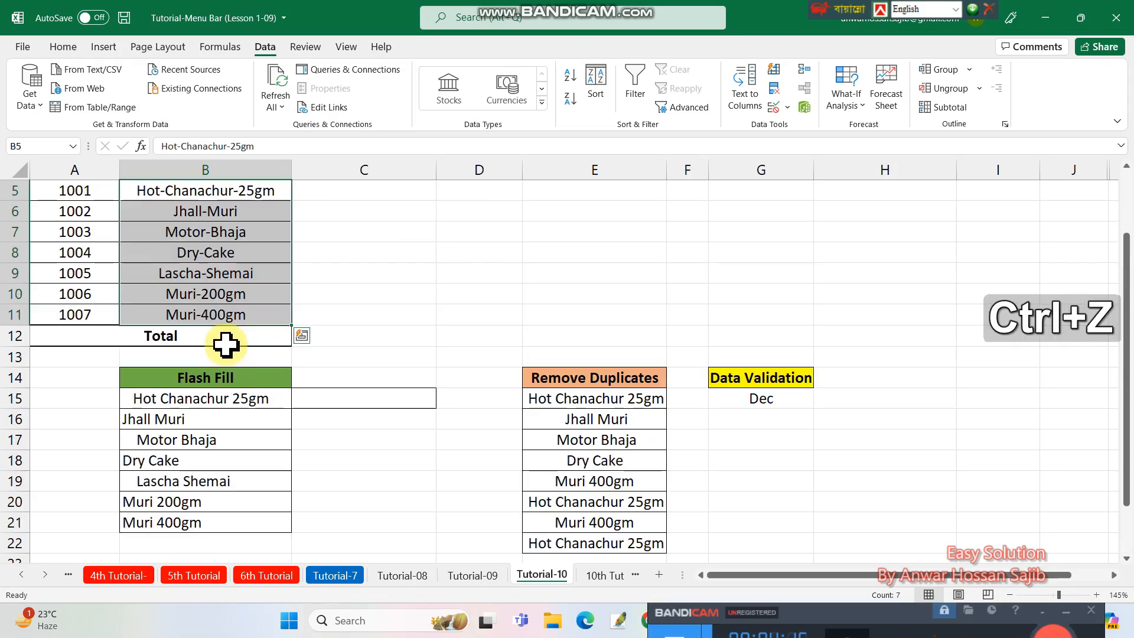
# - Copy Hot Chanachur 25gm from cell B15 into C15
pyautogui.scroll(-2, 286, 393)
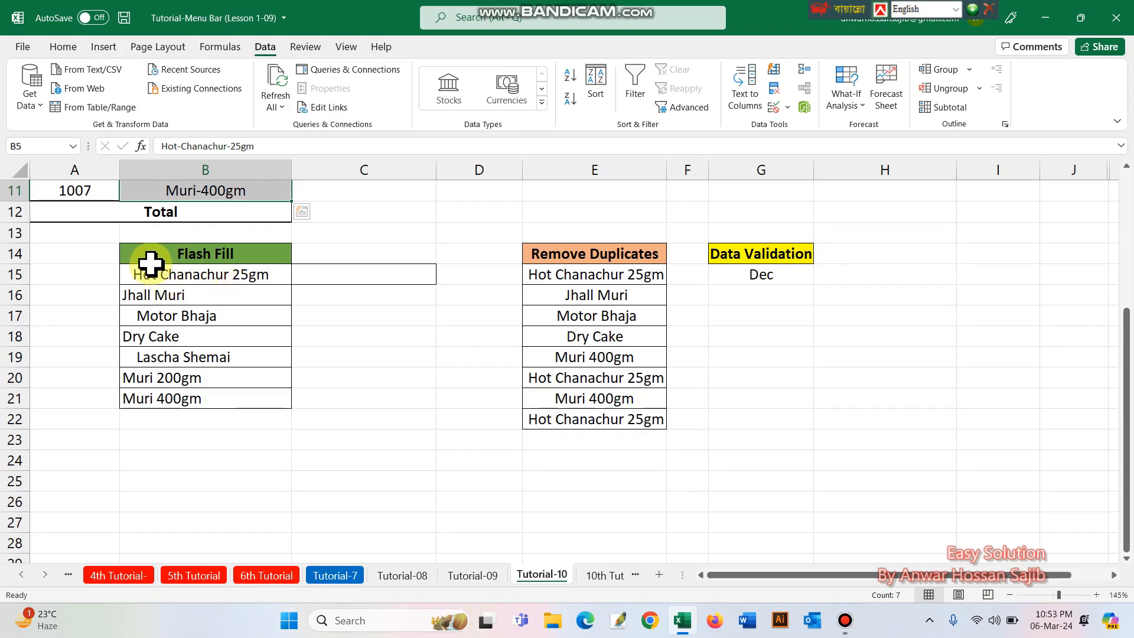
pyautogui.click(169, 277)
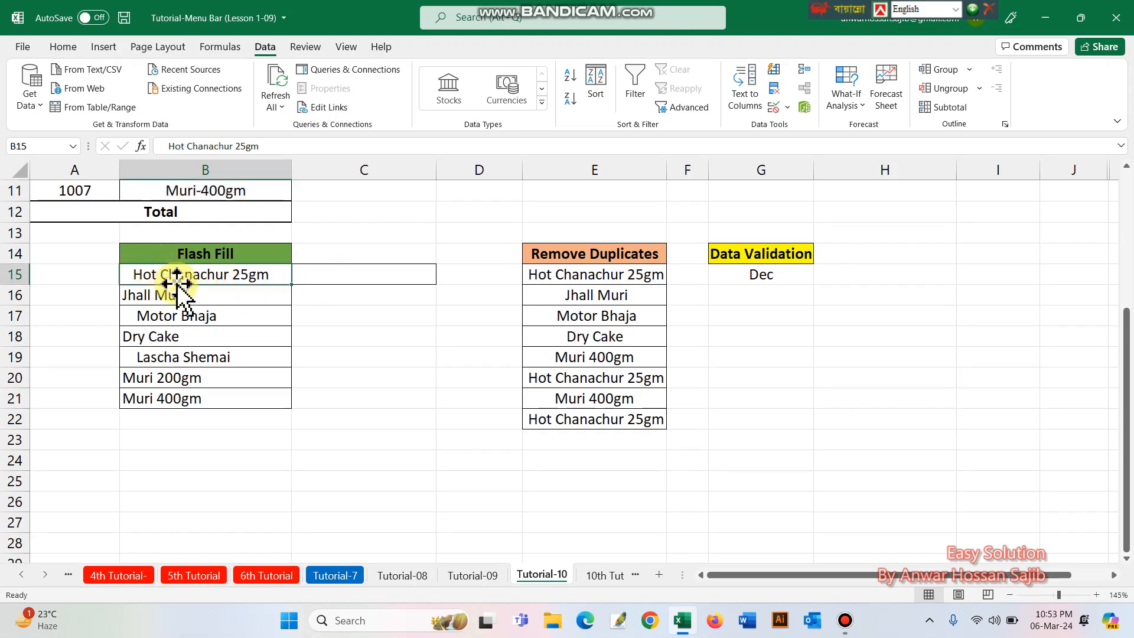
pyautogui.hotkey('ctrl', 'c')
pyautogui.click(326, 279)
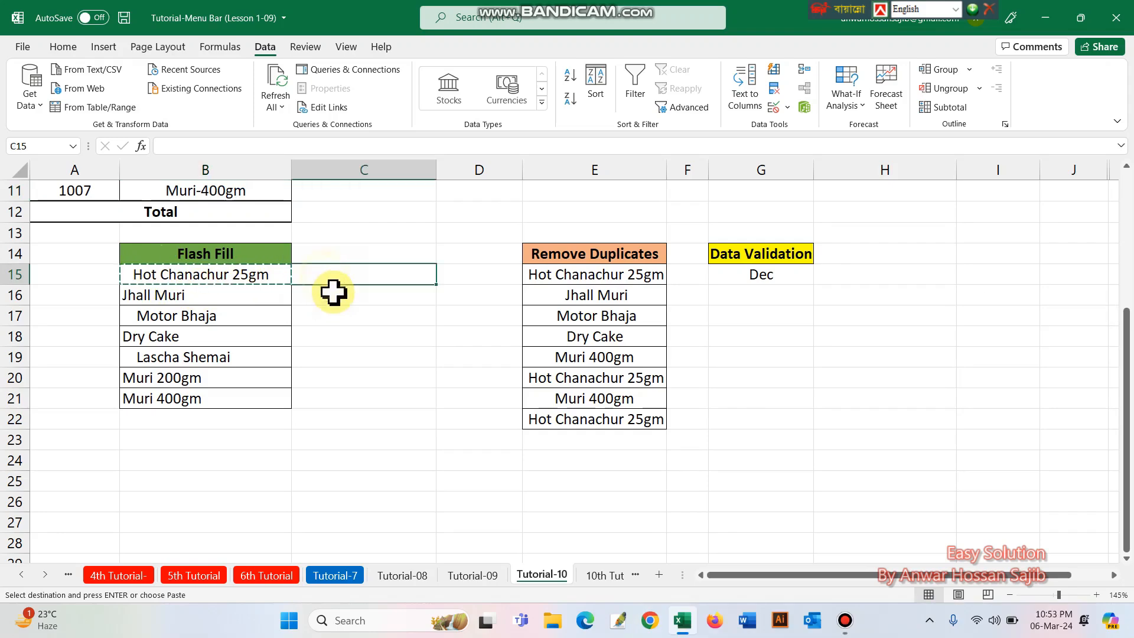
pyautogui.hotkey('ctrl', 'v')
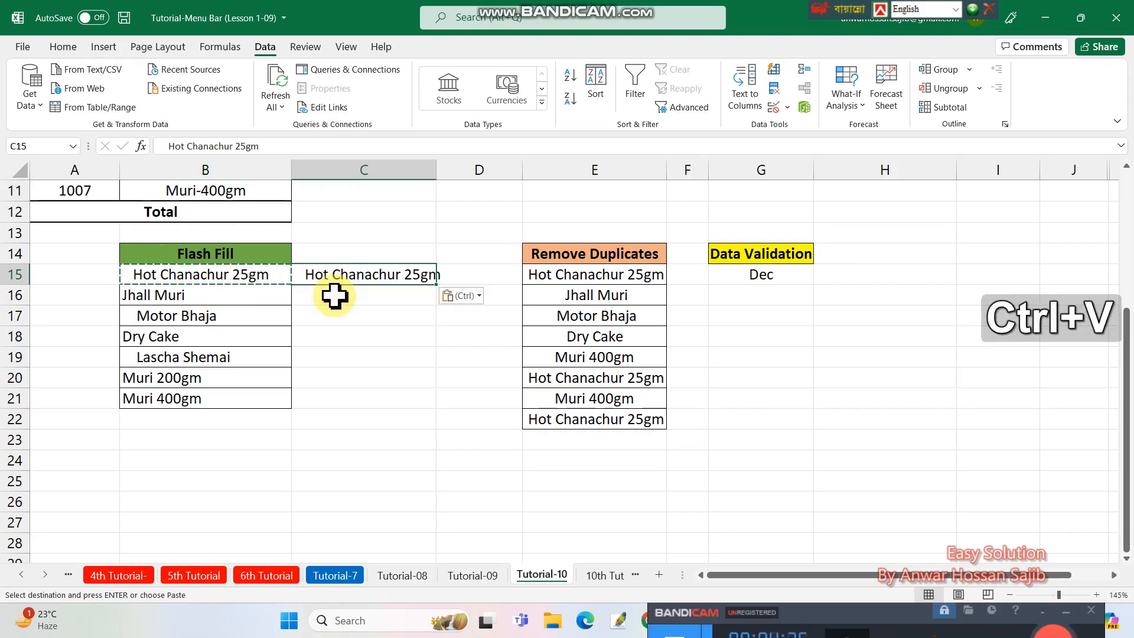
# - Remove the leading spaces from the text in C15 and Flash Fill the cleaned item names through C21
pyautogui.doubleClick(305, 274)
pyautogui.press('BackSpace')
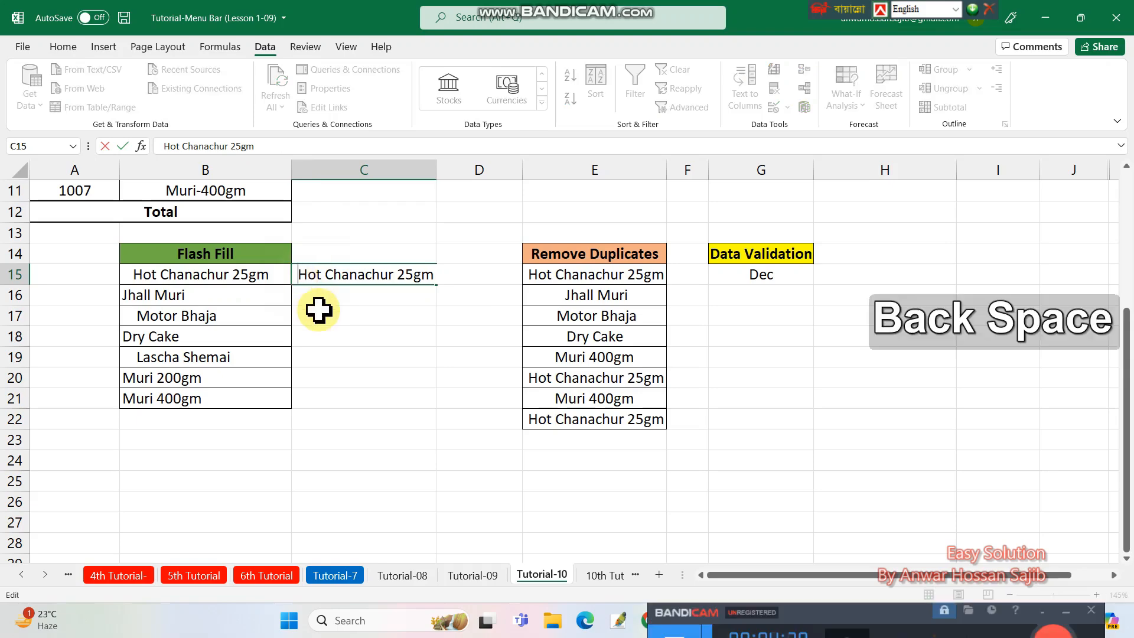
pyautogui.press('Return')
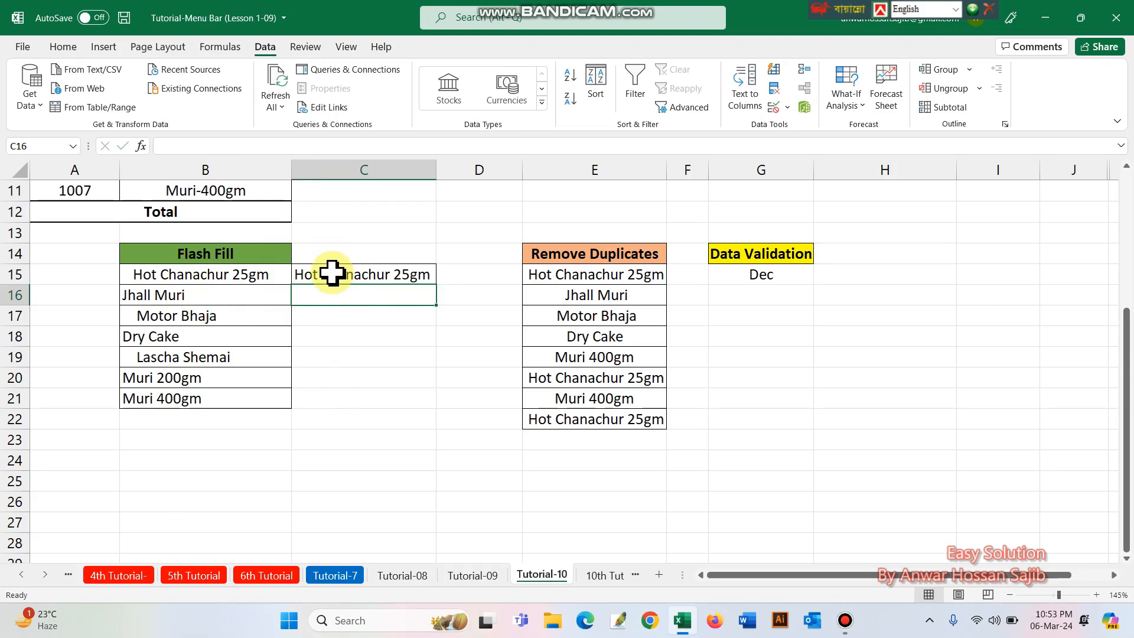
pyautogui.moveTo(332, 275); pyautogui.dragTo(348, 397)
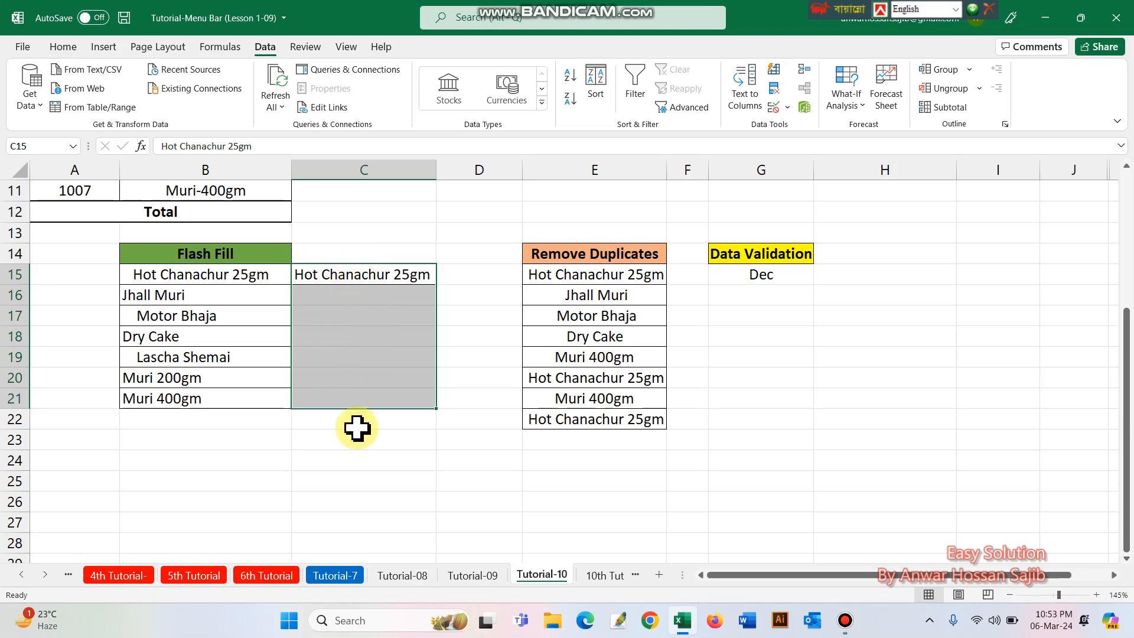
pyautogui.click(774, 72)
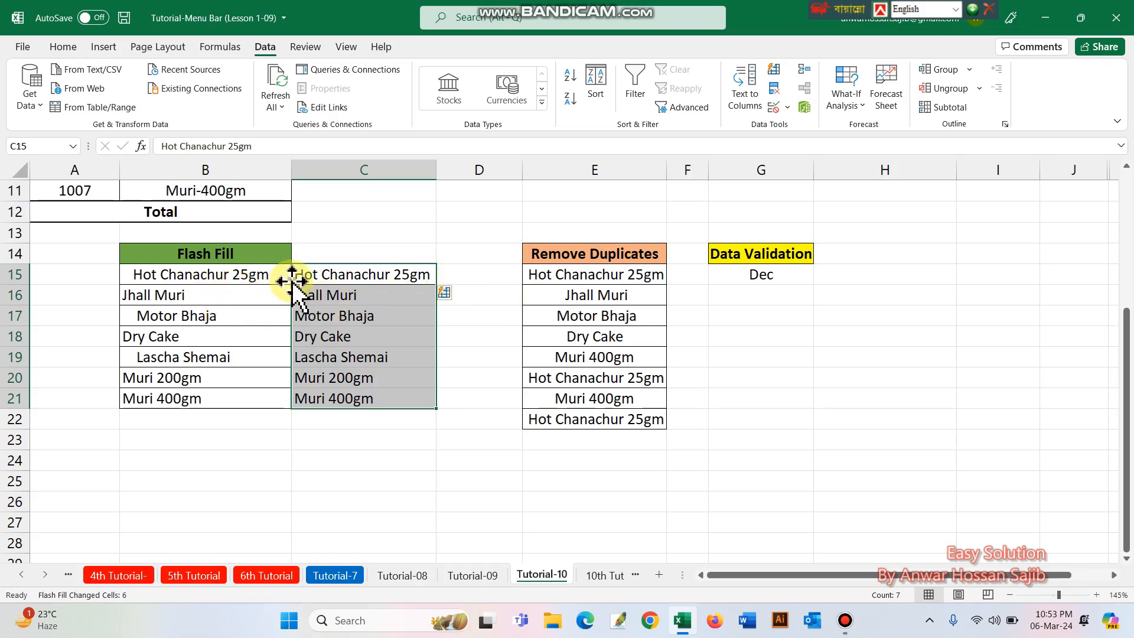
# - Enter Hot in D15 and Flash Fill the first words of the item names through D21
pyautogui.click(476, 273)
pyautogui.press('capslock')
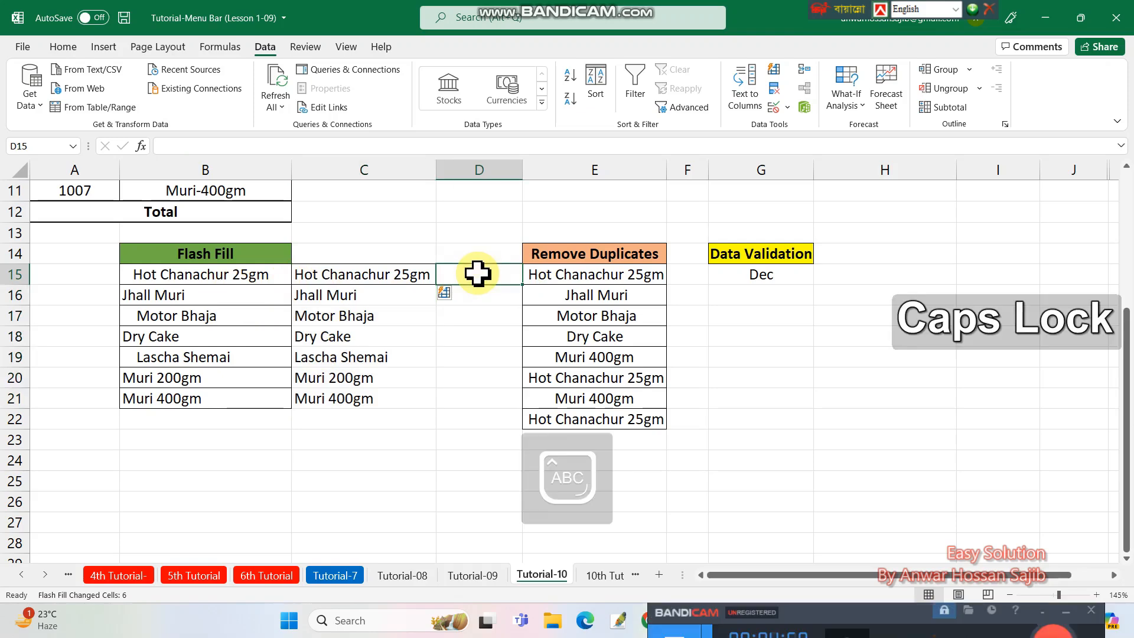
pyautogui.write('Hot')
pyautogui.press('Return')
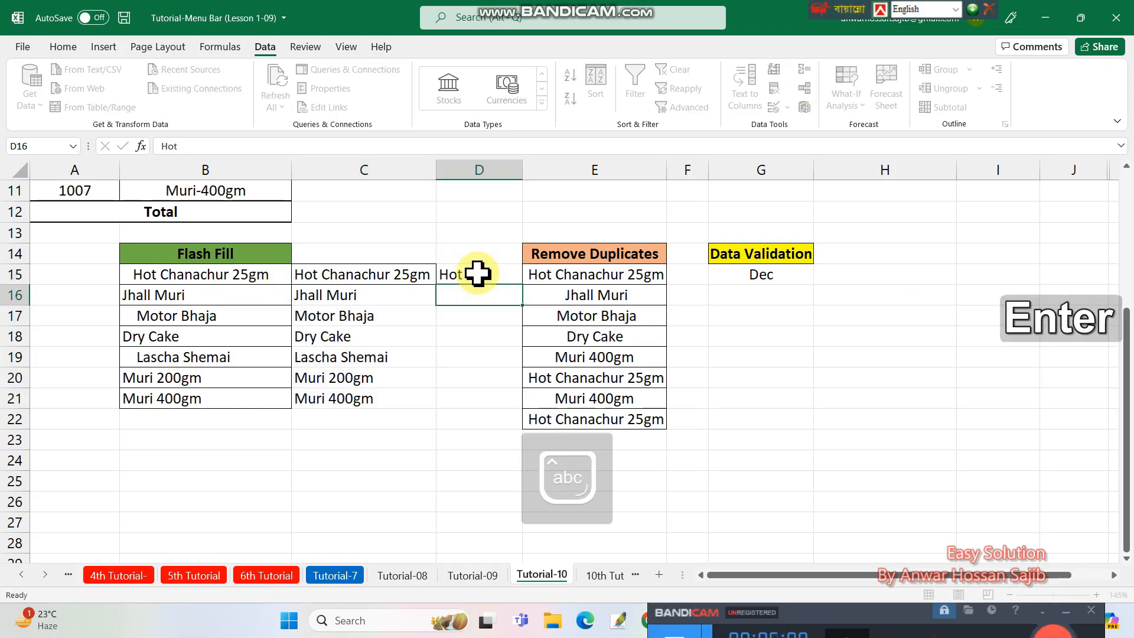
pyautogui.moveTo(461, 281); pyautogui.dragTo(472, 400)
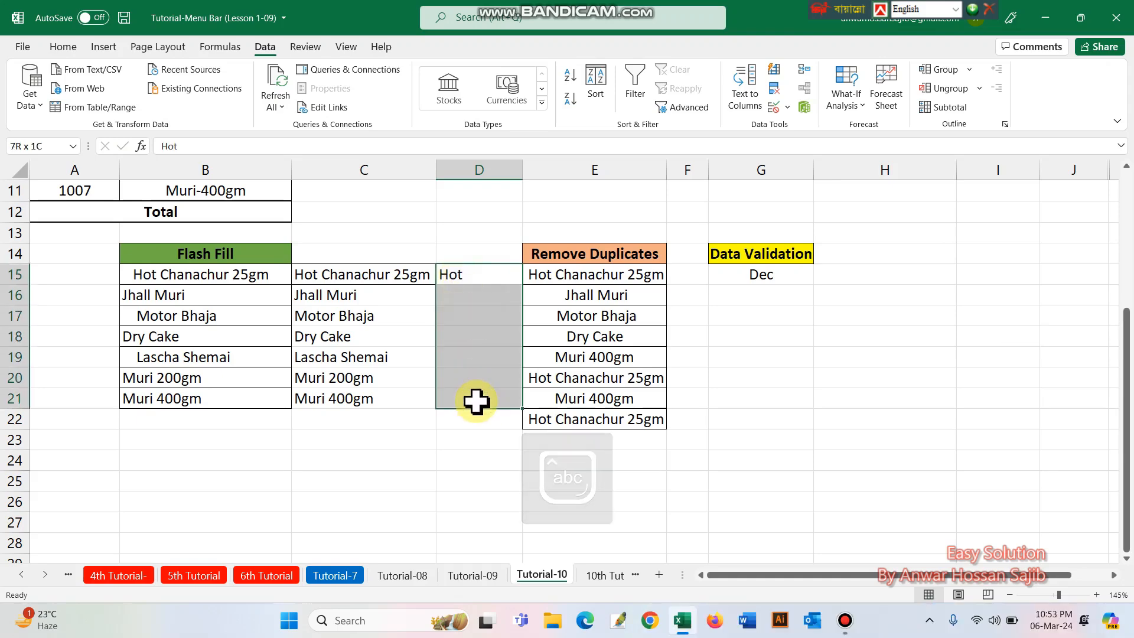
pyautogui.click(773, 69)
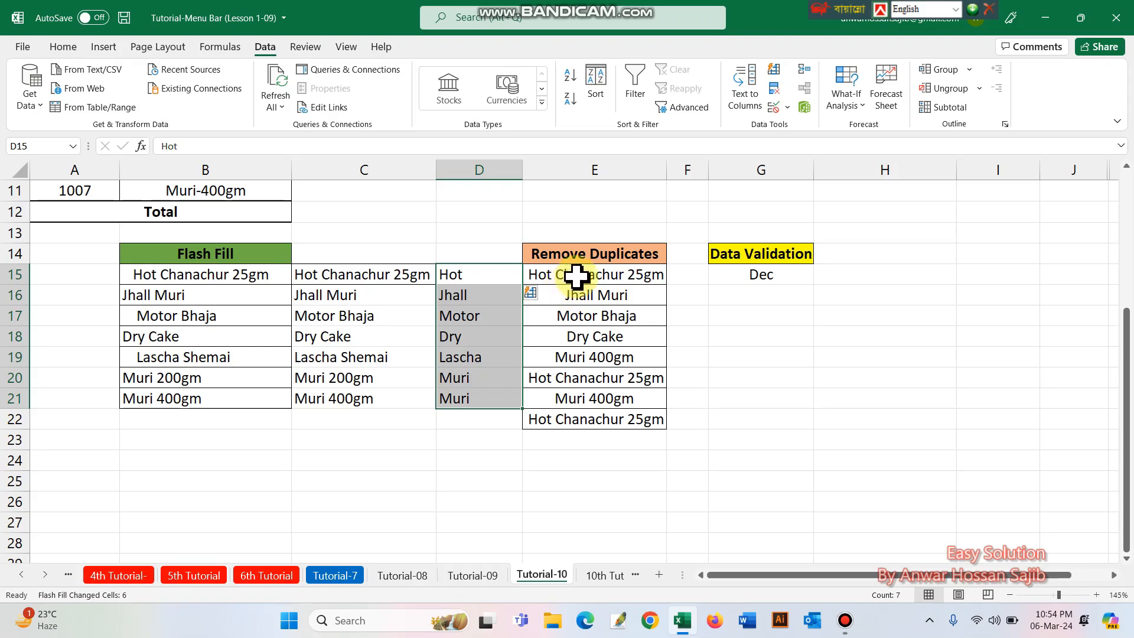
# - Remove duplicates from the list in E14:E22, continuing with the current selection and treating the first row as a header
pyautogui.moveTo(570, 253); pyautogui.dragTo(583, 420)
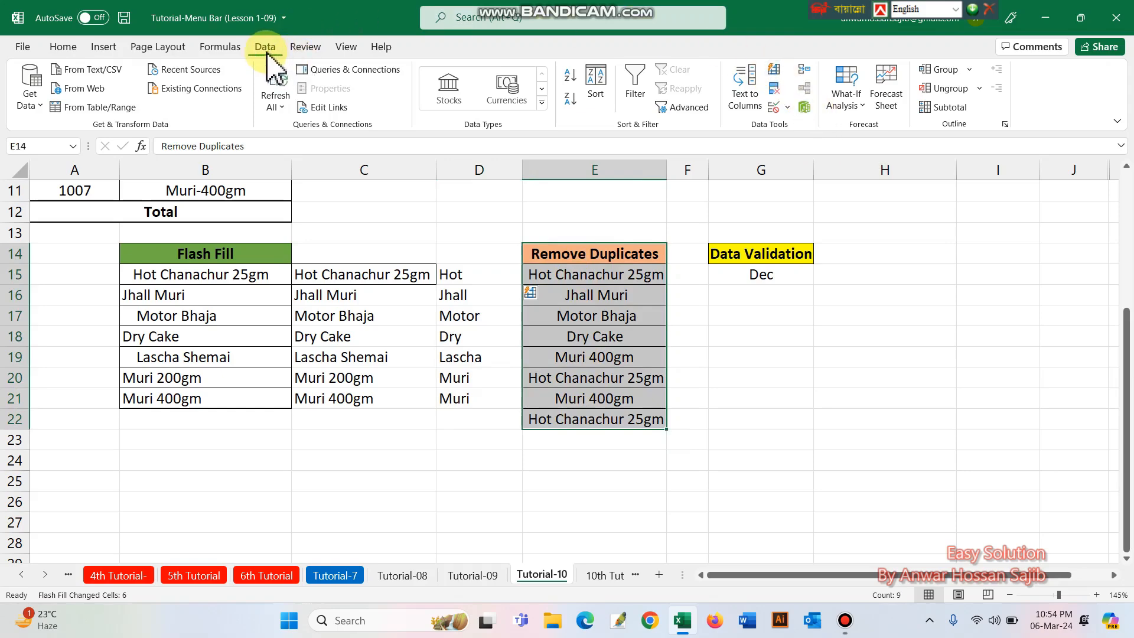
pyautogui.click(774, 95)
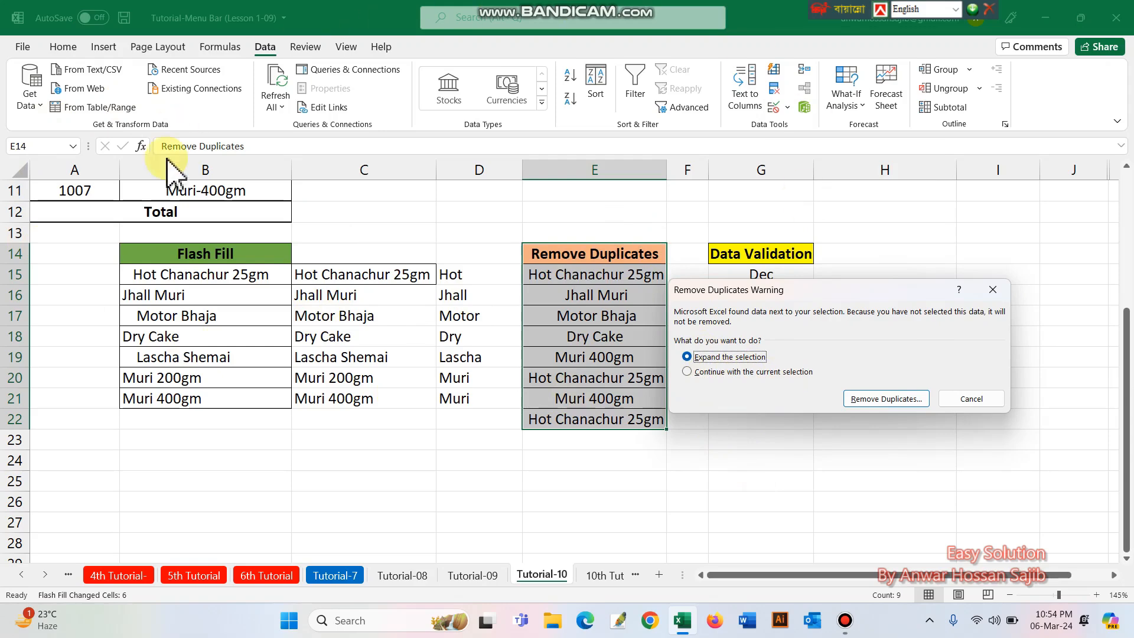
pyautogui.click(687, 372)
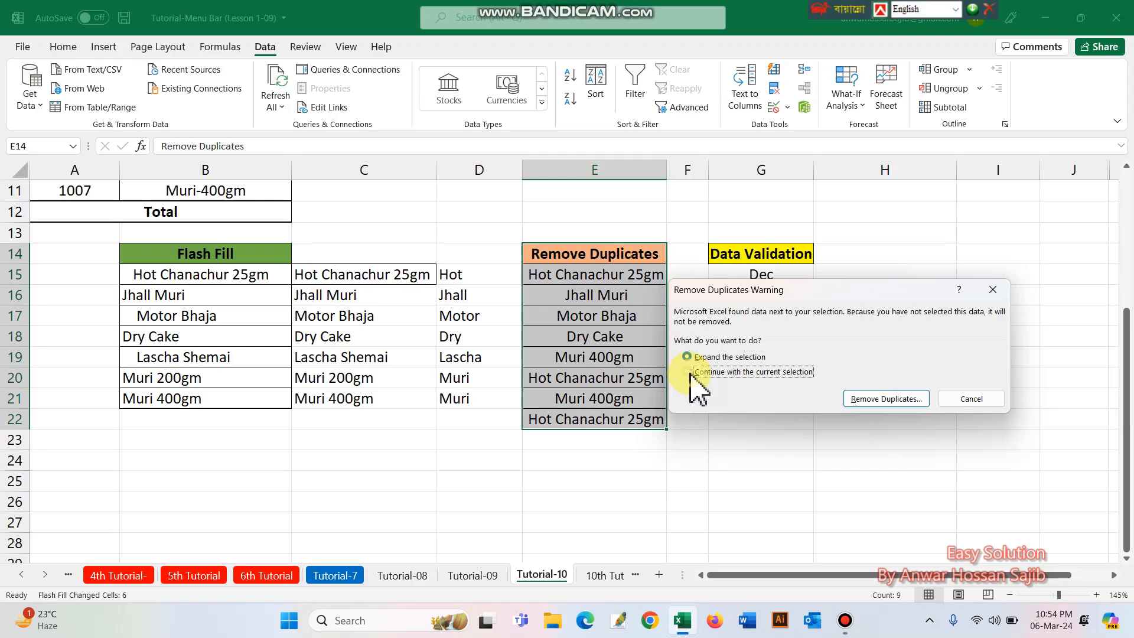
pyautogui.click(878, 400)
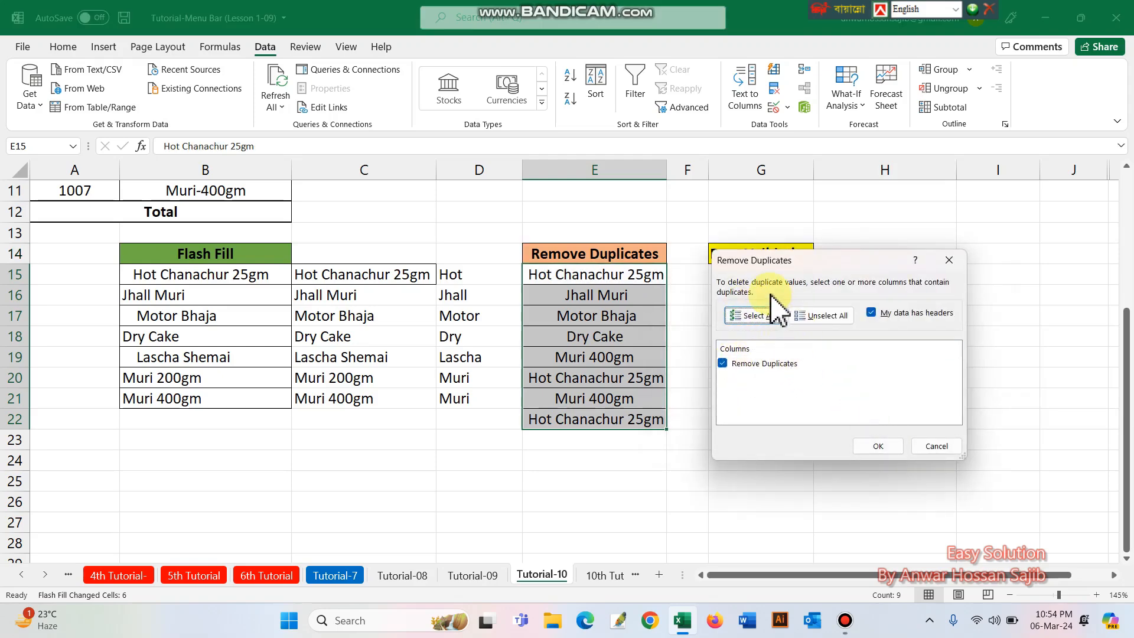
pyautogui.click(877, 447)
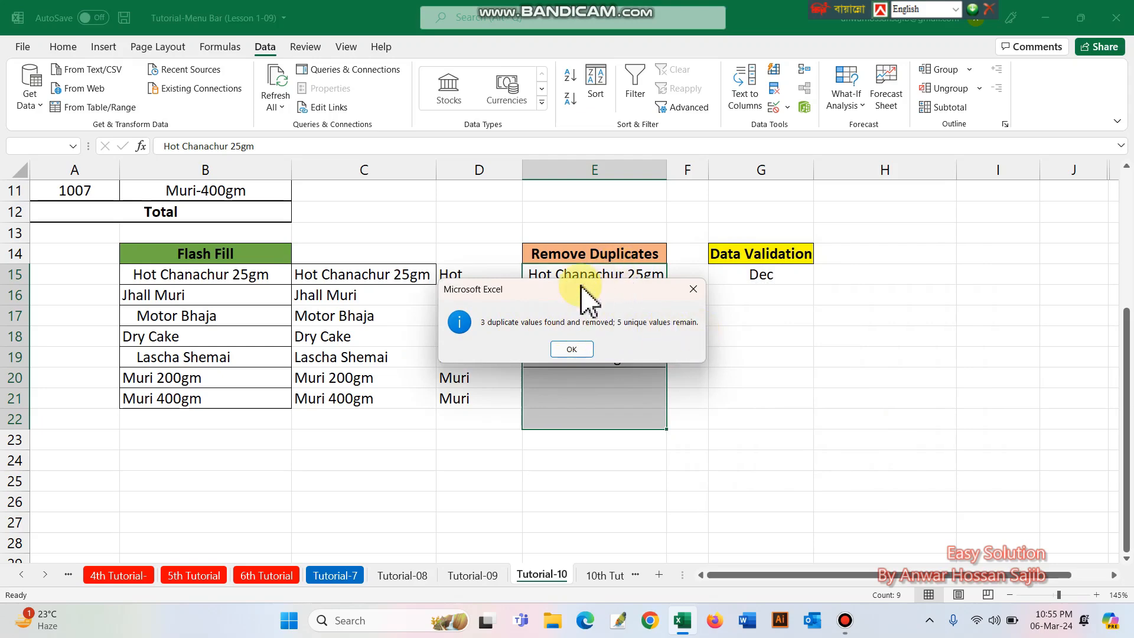
pyautogui.click(574, 349)
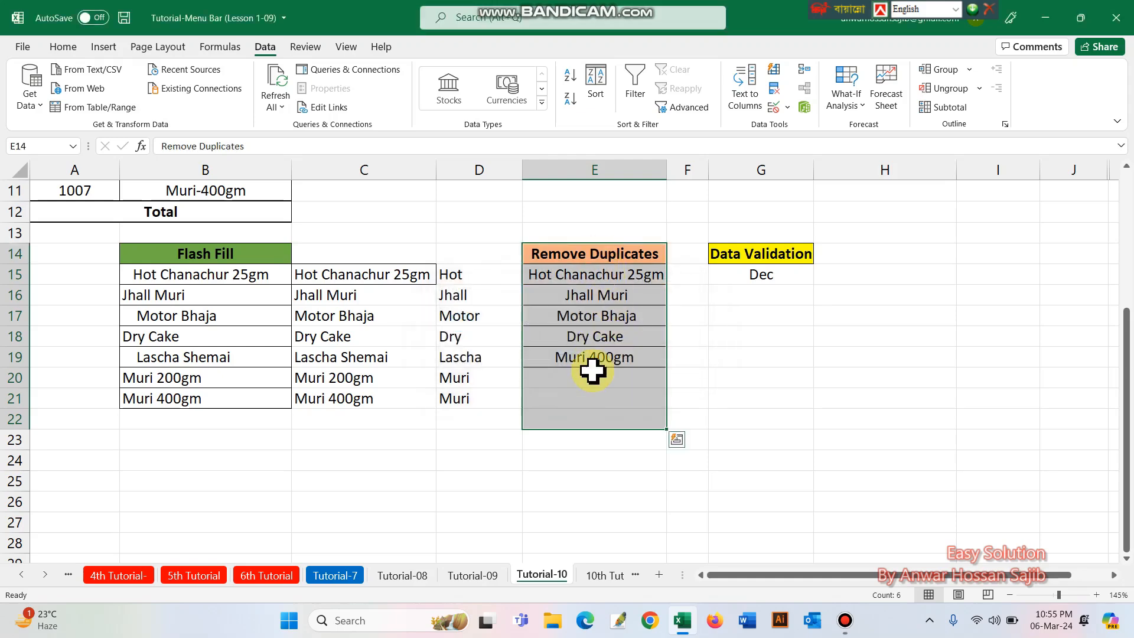